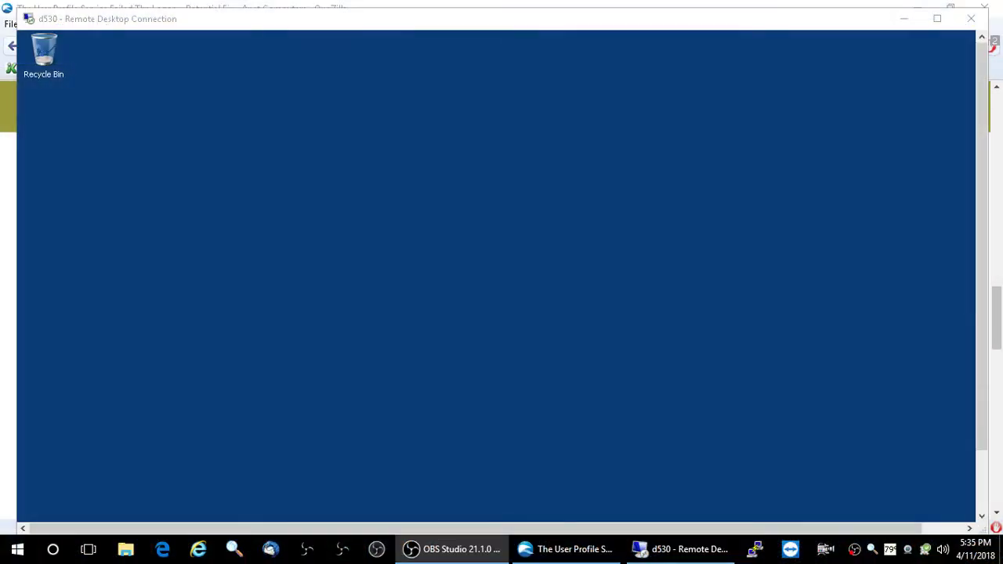
# - Expand the d530 remote desktop session to full screen
pyautogui.click(937, 18)
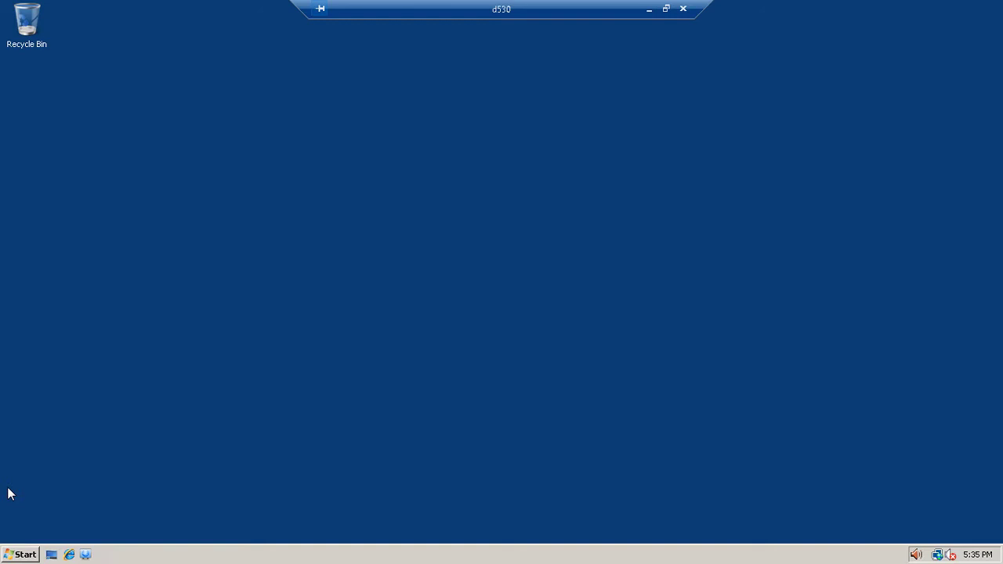
pyautogui.click(19, 554)
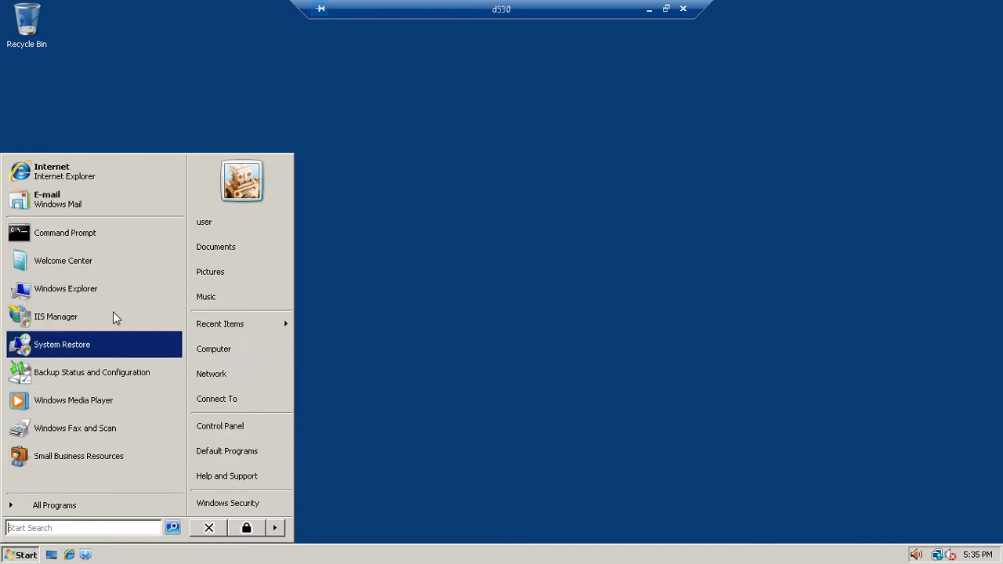
pyautogui.click(438, 428)
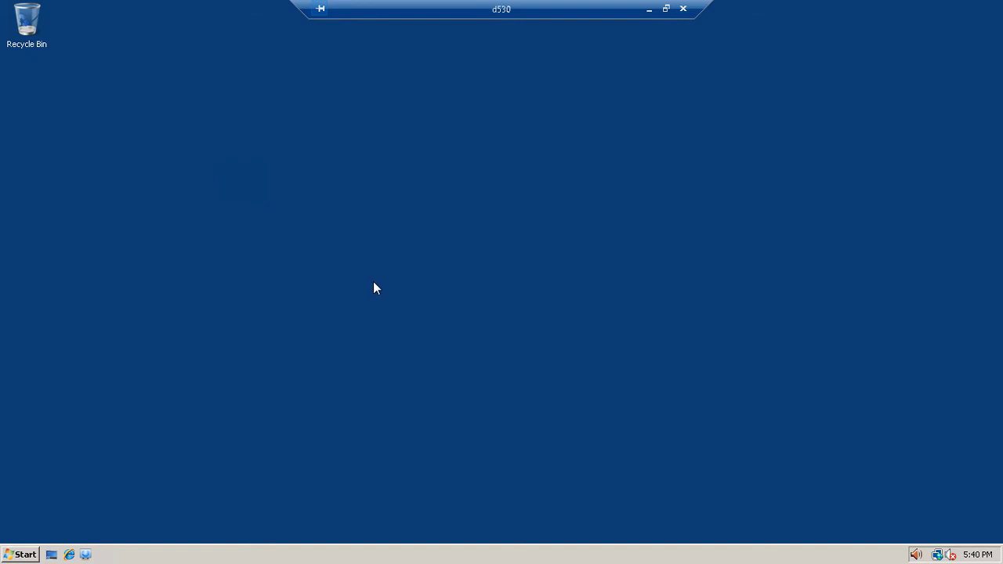
# - View the System Protection settings through Control Panel's System page, allowing the permission request, and close them without changes
pyautogui.click(31, 556)
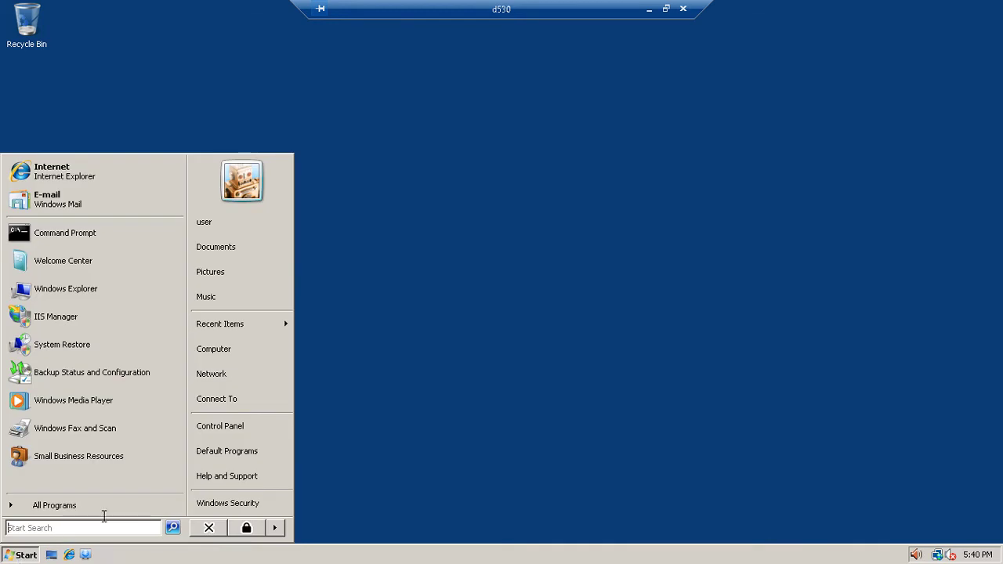
pyautogui.click(232, 428)
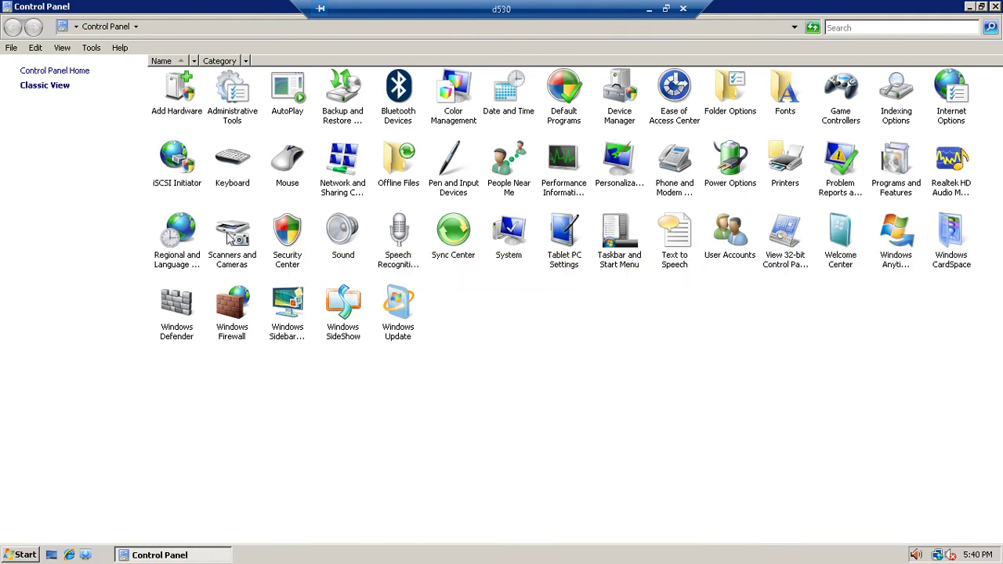
pyautogui.doubleClick(505, 239)
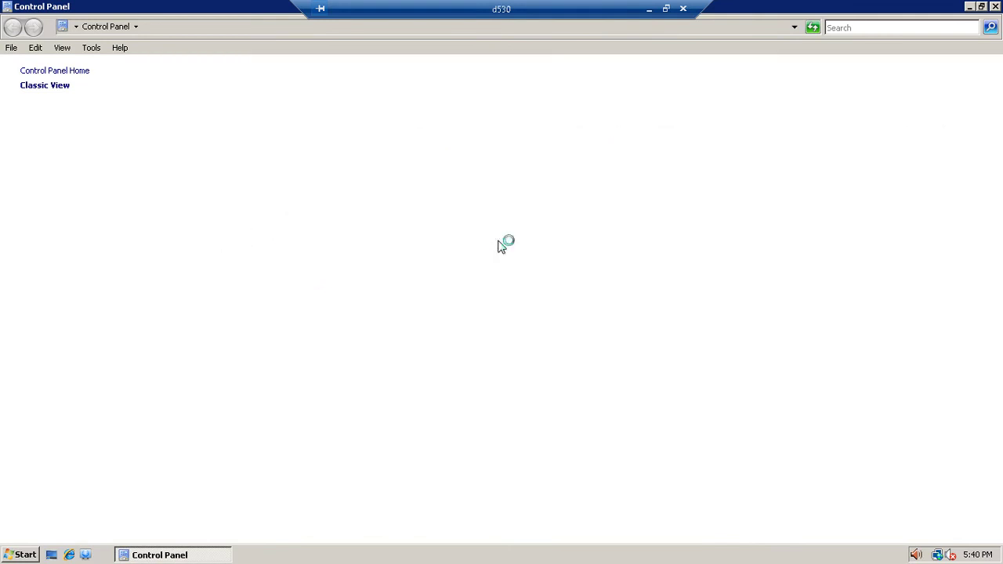
pyautogui.click(62, 127)
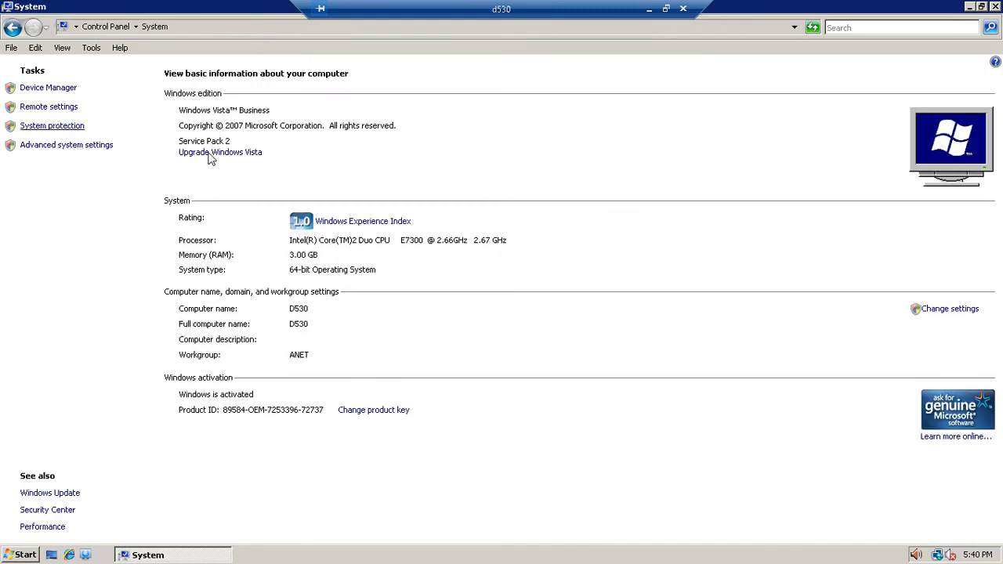
pyautogui.click(542, 319)
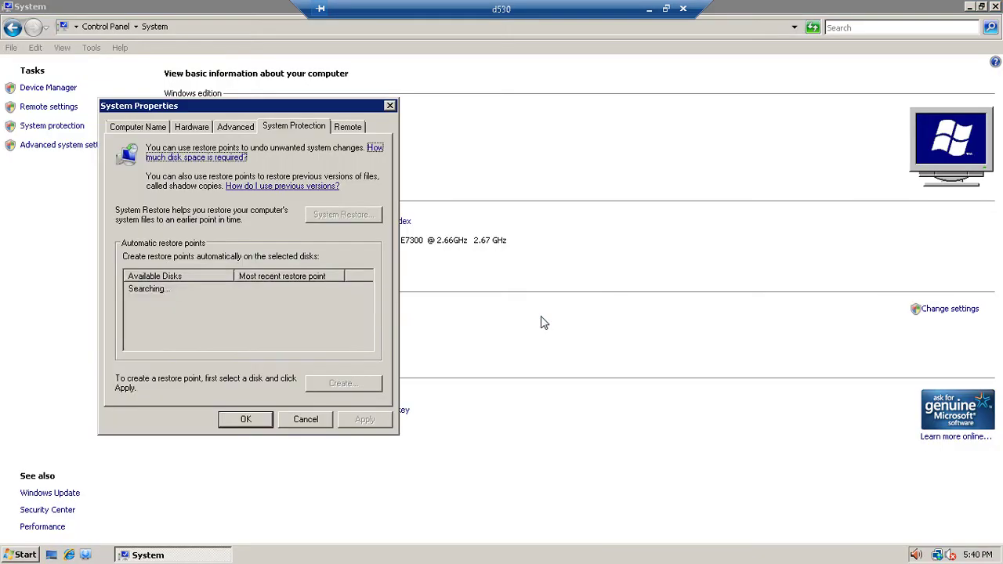
pyautogui.click(280, 131)
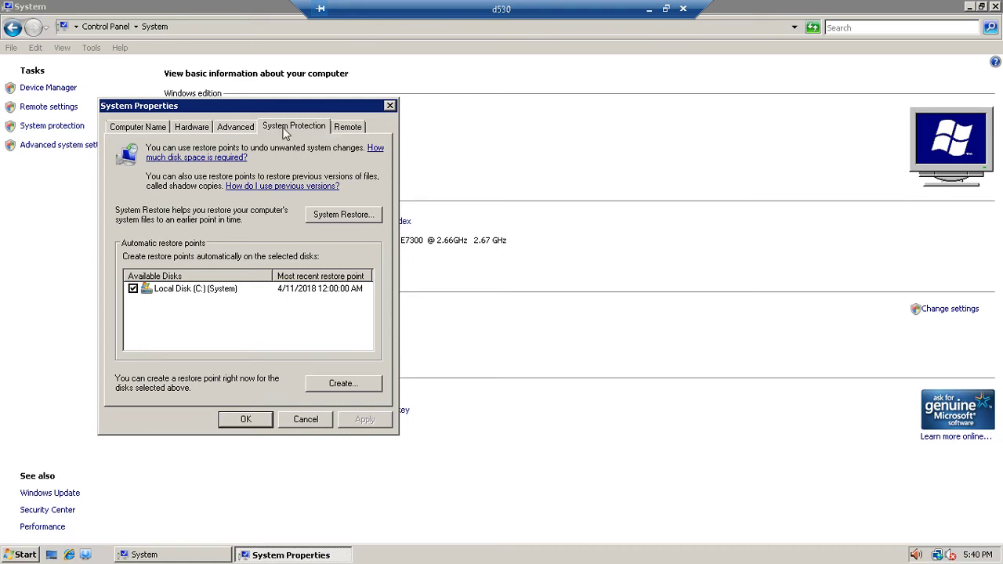
pyautogui.click(317, 424)
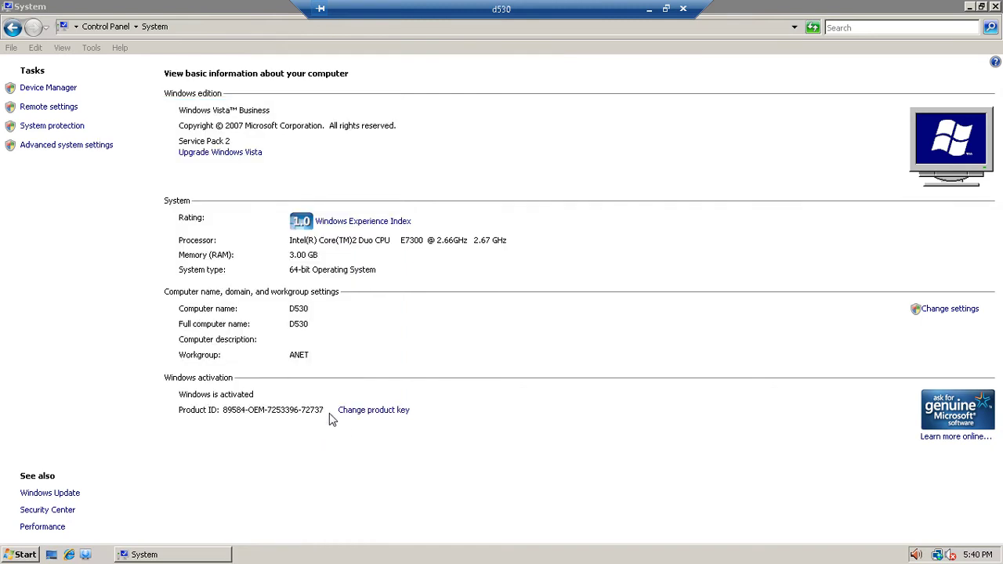
pyautogui.click(995, 6)
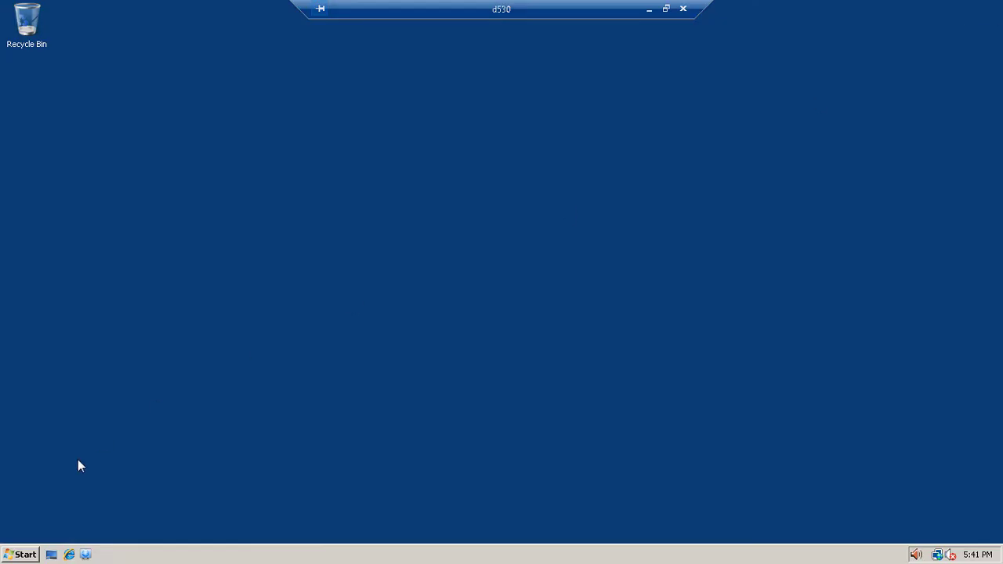
# - Search the remote computer for System Restore, allow it to run, view its introduction, and cancel it
pyautogui.click(22, 554)
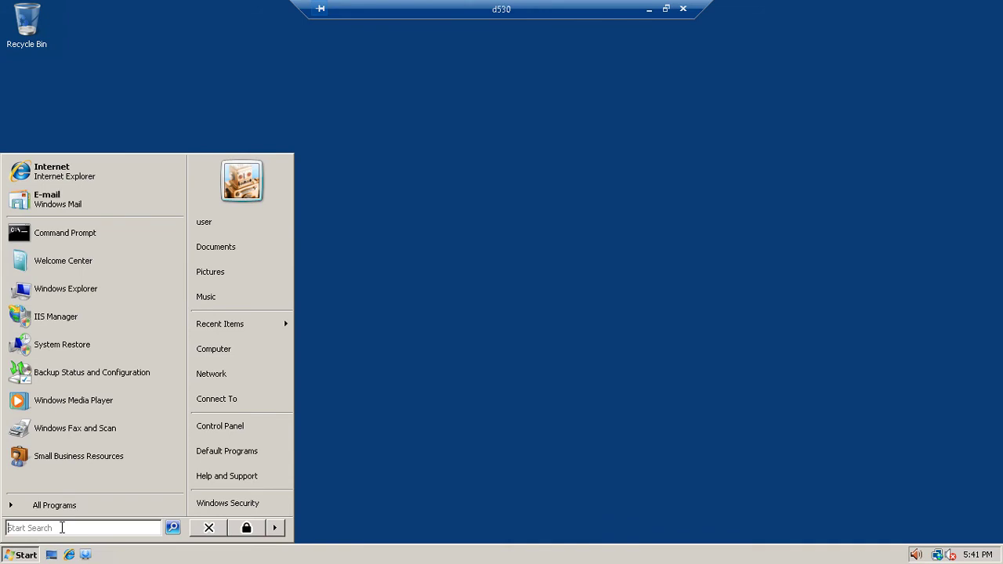
pyautogui.write('system re')
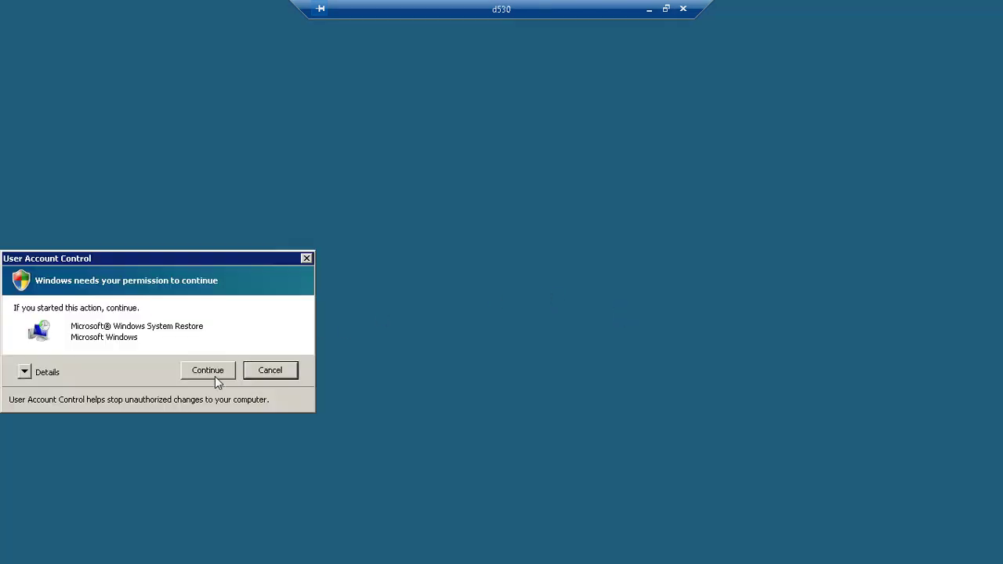
pyautogui.click(209, 372)
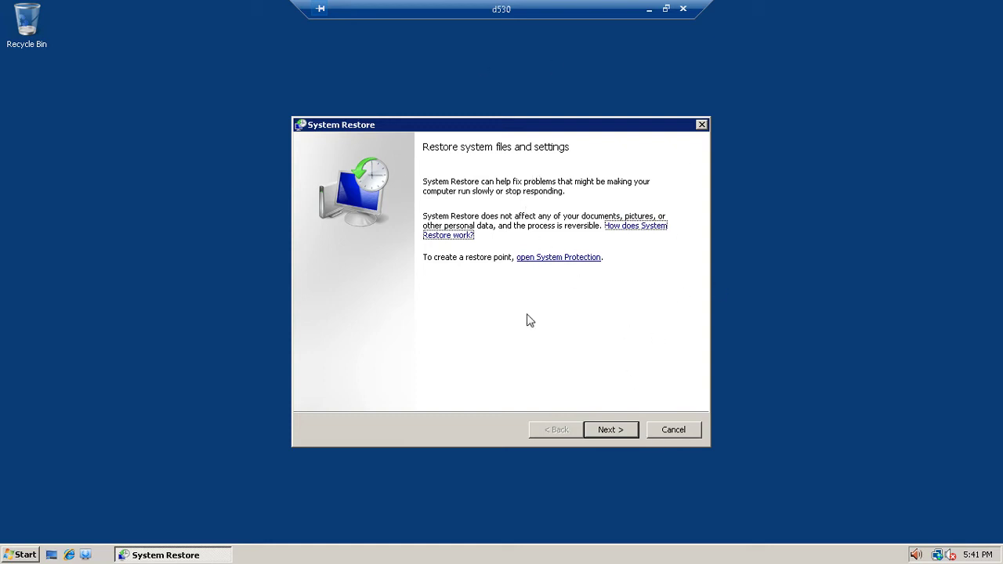
pyautogui.click(688, 436)
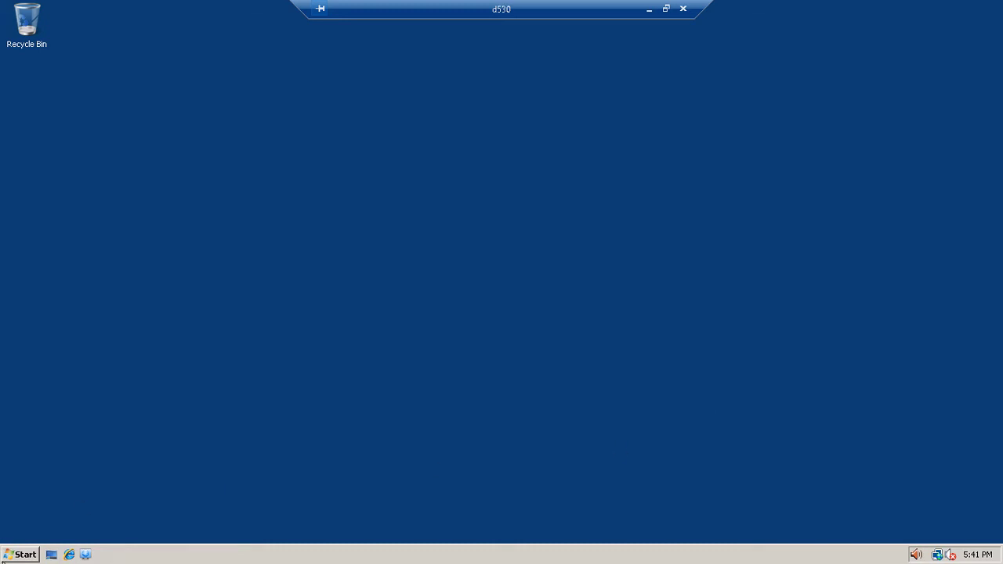
# - Open the System Protection settings from Control Panel's System page, granting the requested permission
pyautogui.click(9, 552)
pyautogui.click(219, 426)
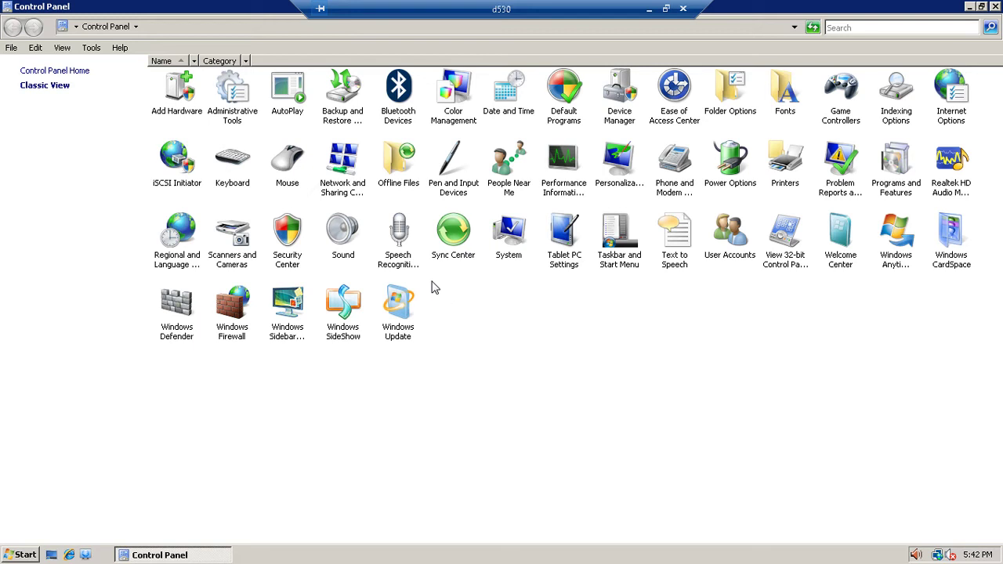
pyautogui.doubleClick(502, 251)
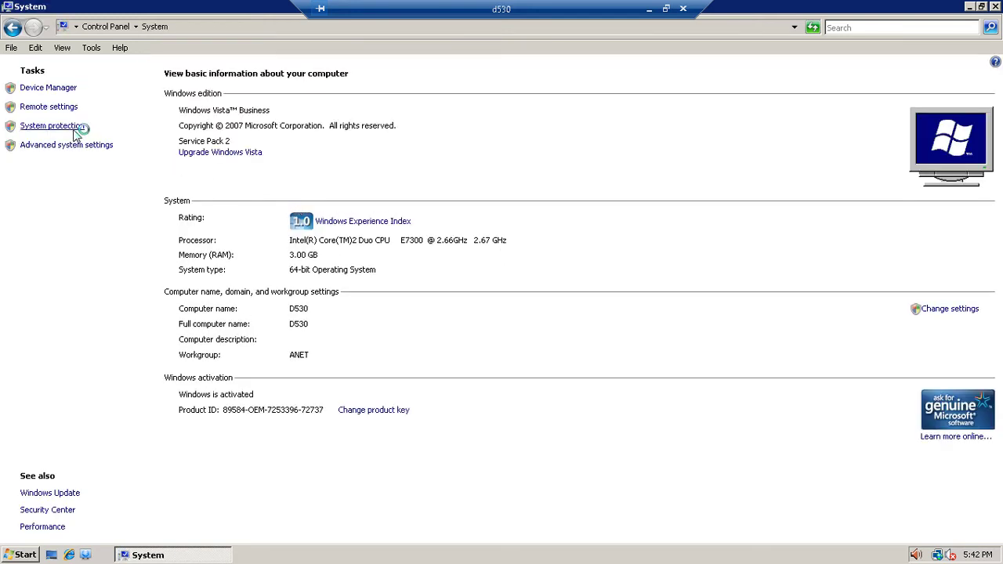
pyautogui.click(74, 127)
pyautogui.click(549, 315)
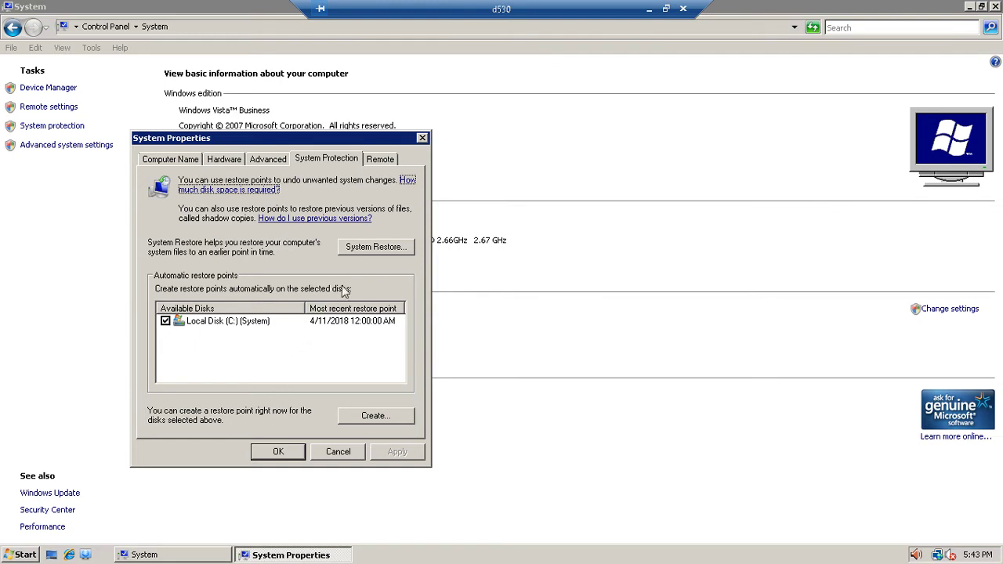
# - Start System Restore from System Protection and examine the restore points, including those older than 5 days
pyautogui.click(365, 252)
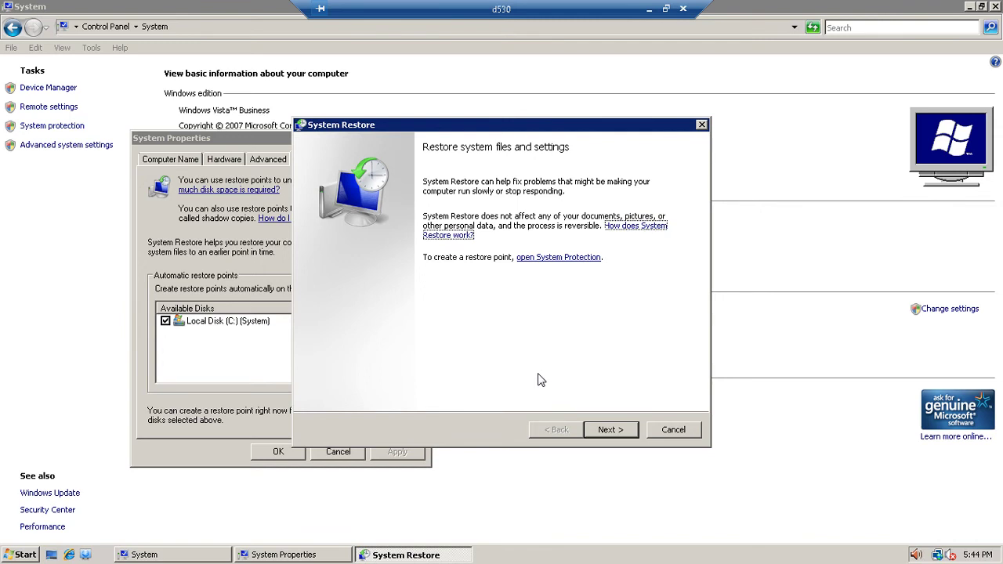
pyautogui.click(602, 430)
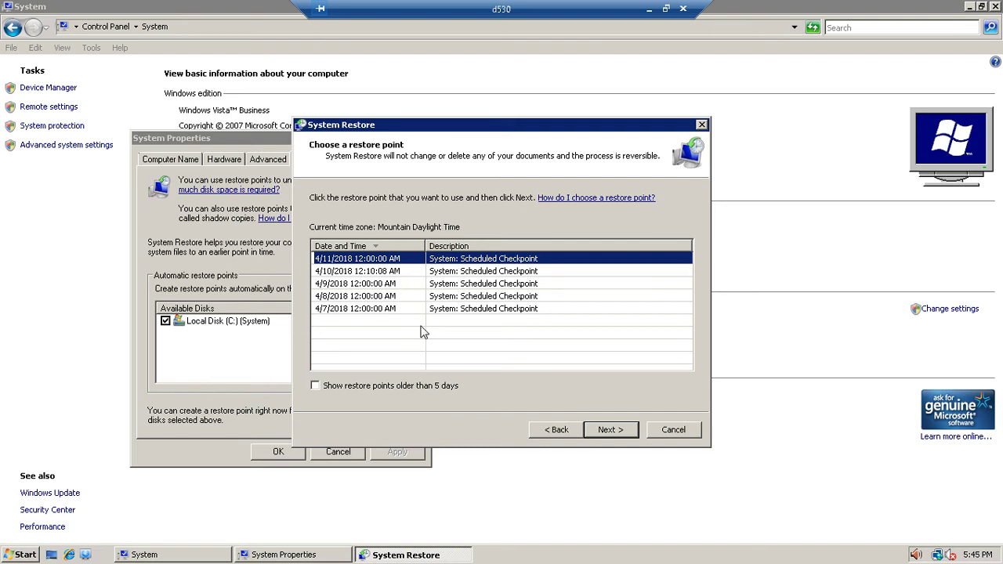
pyautogui.click(326, 391)
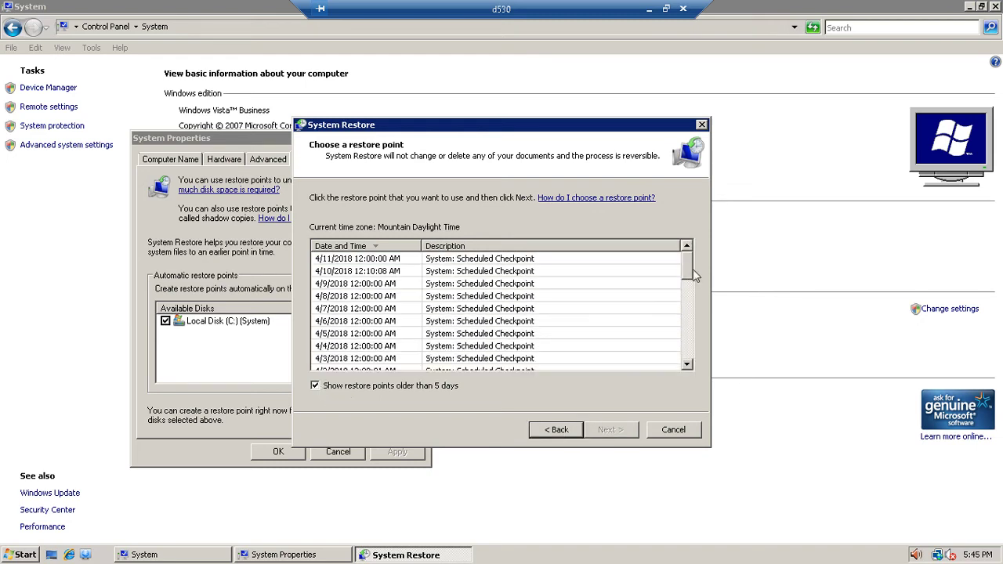
pyautogui.scroll(-8, 690, 319)
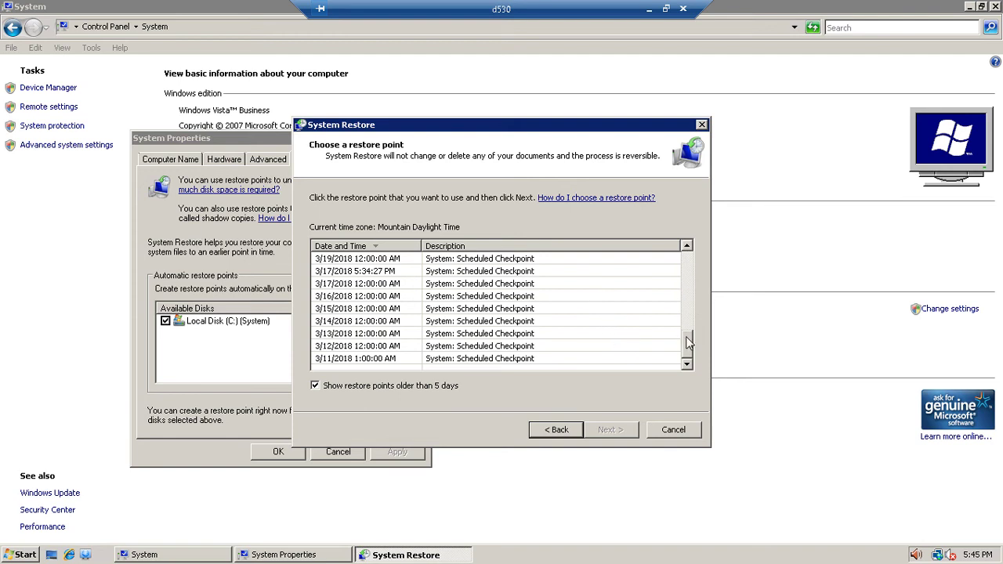
pyautogui.moveTo(688, 341); pyautogui.dragTo(691, 252)
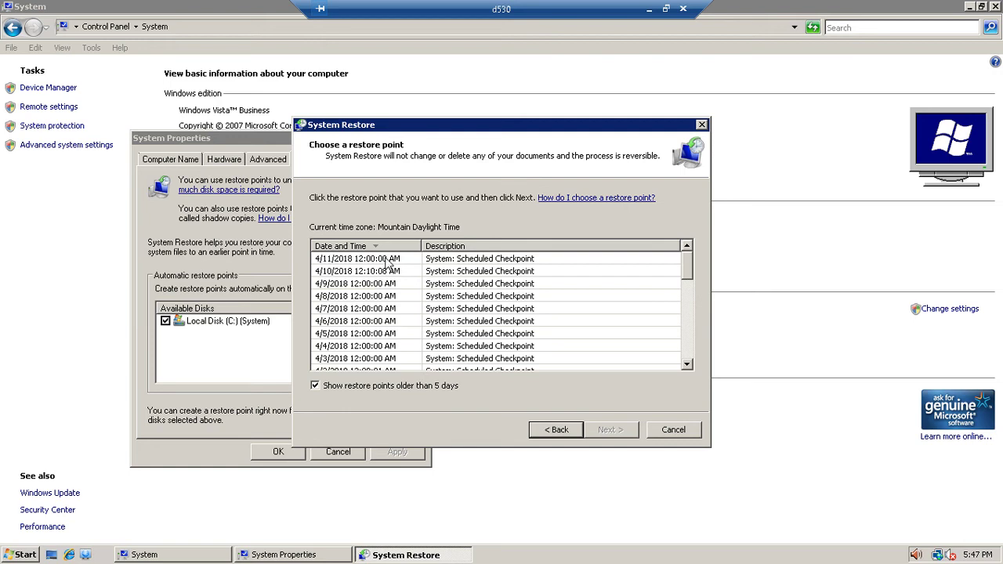
# - Choose the 4/8/2018 12:00:00 AM restore point, view its confirmation page, and cancel without running the restore
pyautogui.click(375, 297)
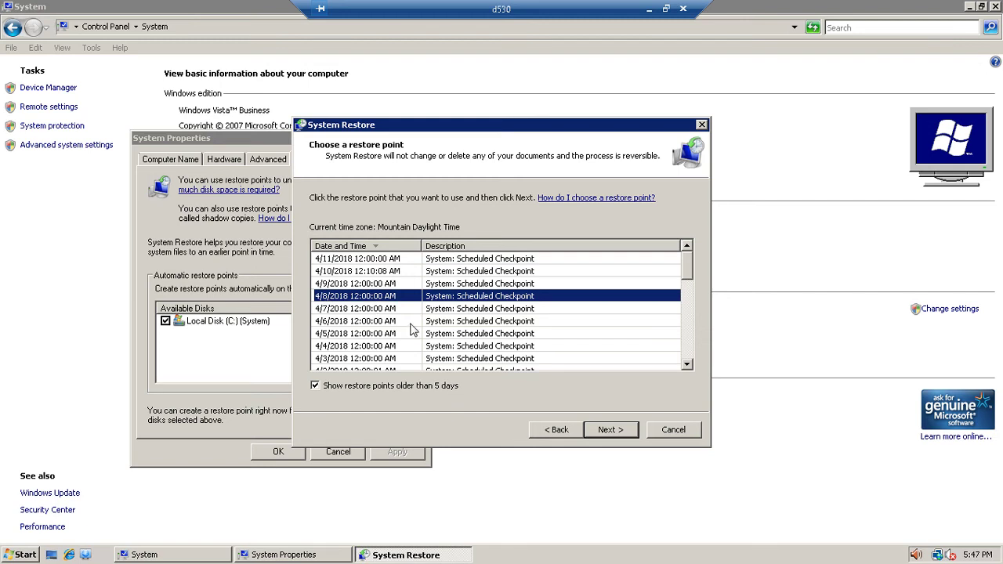
pyautogui.click(606, 432)
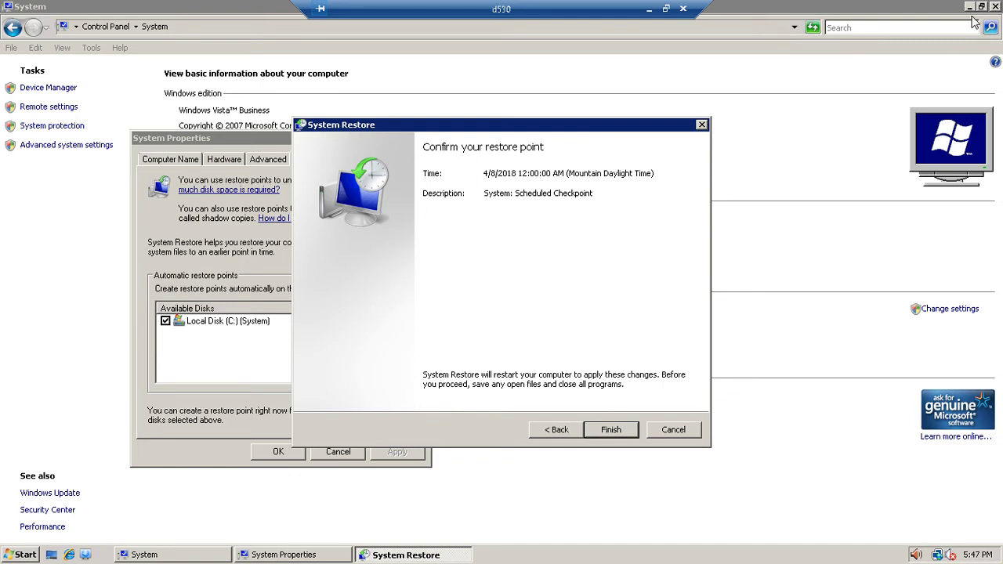
pyautogui.click(995, 6)
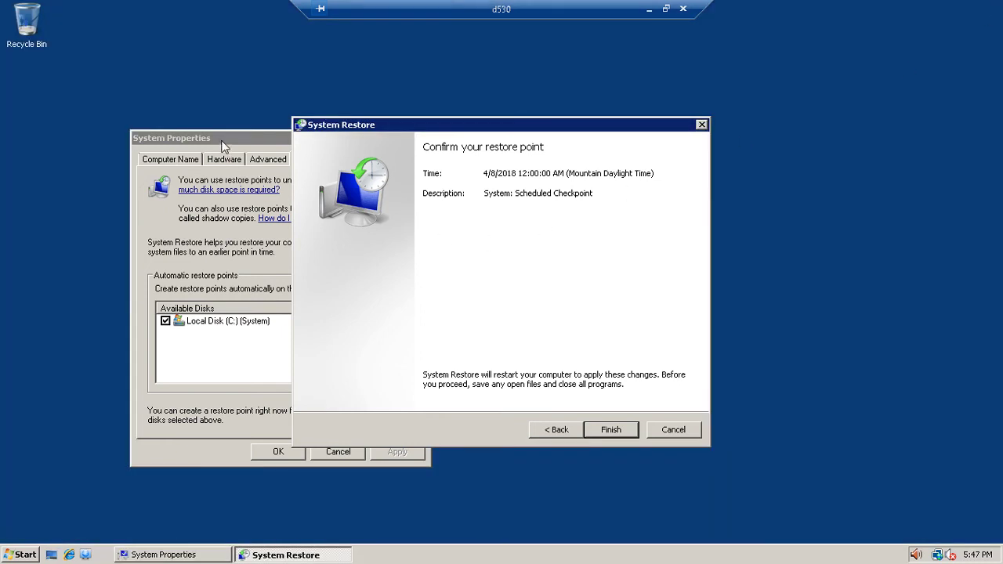
pyautogui.click(253, 141)
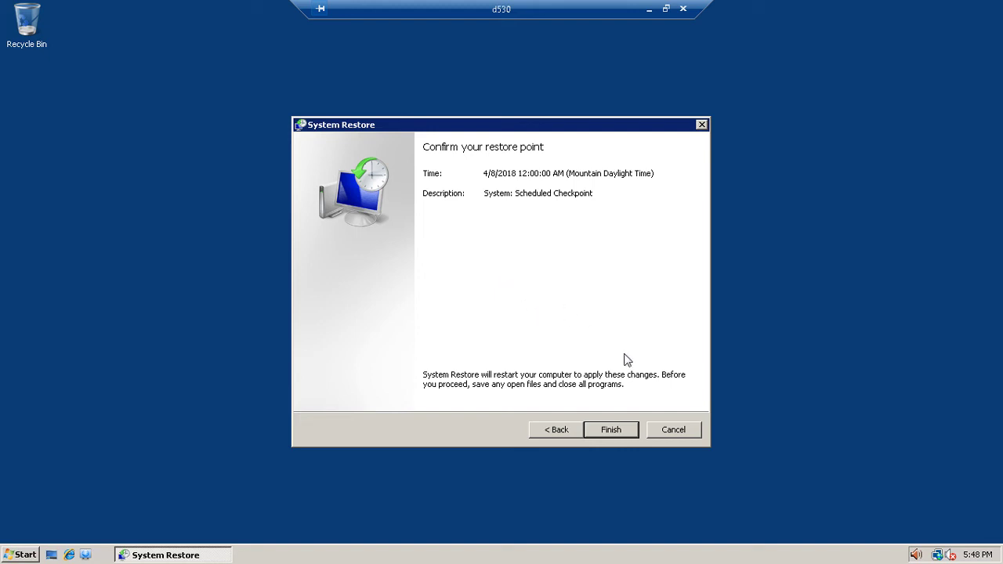
pyautogui.click(667, 436)
# - Take the remote session out of full screen, switch to the web browser, and review the user profile service article's problem description
pyautogui.click(666, 9)
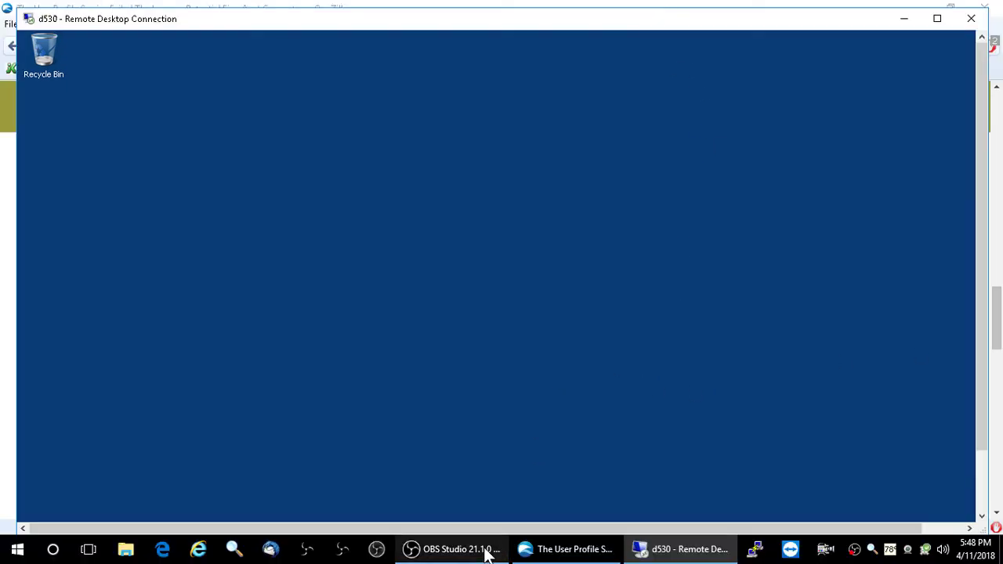
pyautogui.moveTo(683, 559)
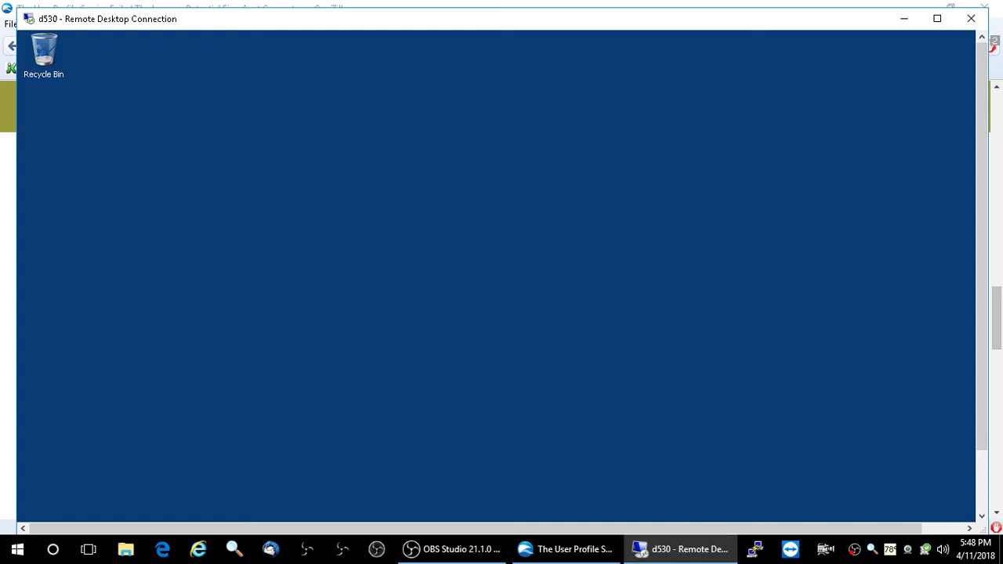
pyautogui.hotkey('alt', 'Tab')
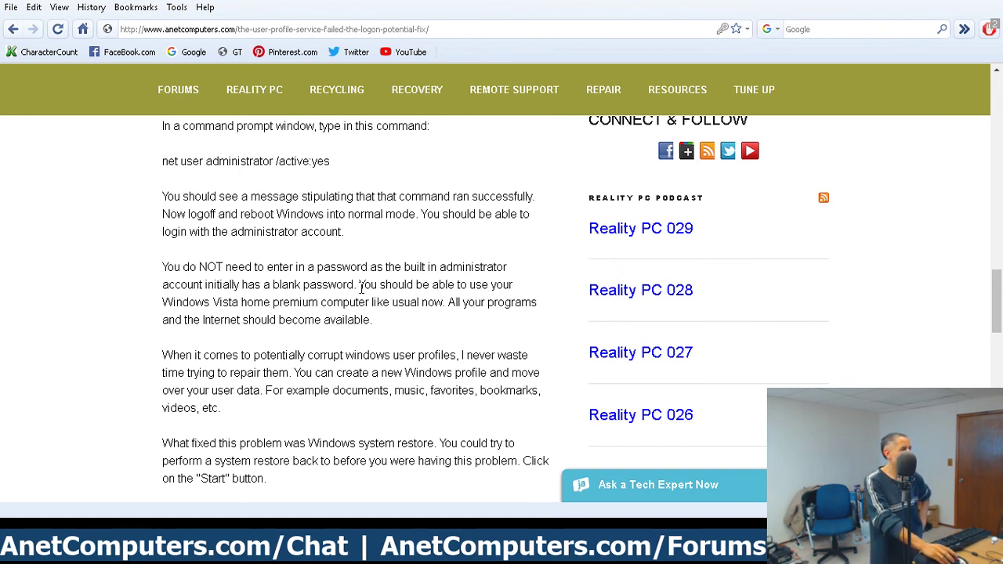
pyautogui.scroll(15, 362, 289)
pyautogui.scroll(3, 368, 383)
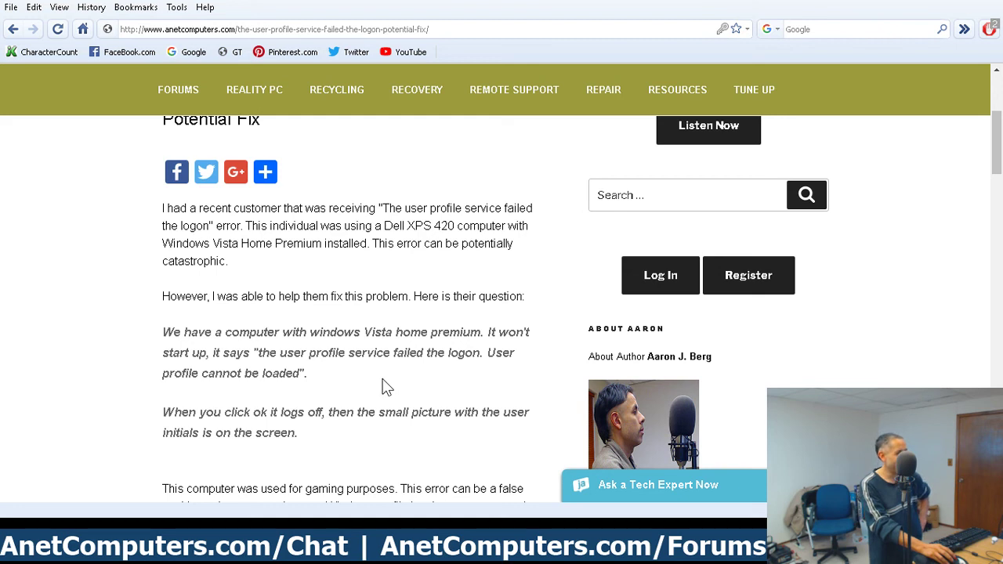
pyautogui.scroll(-4, 387, 386)
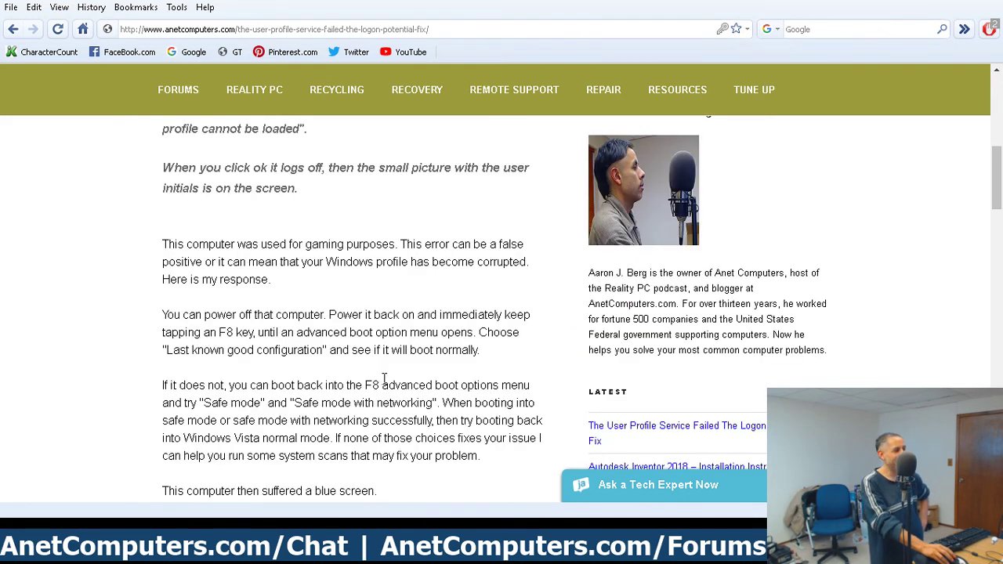
pyautogui.scroll(2, 387, 374)
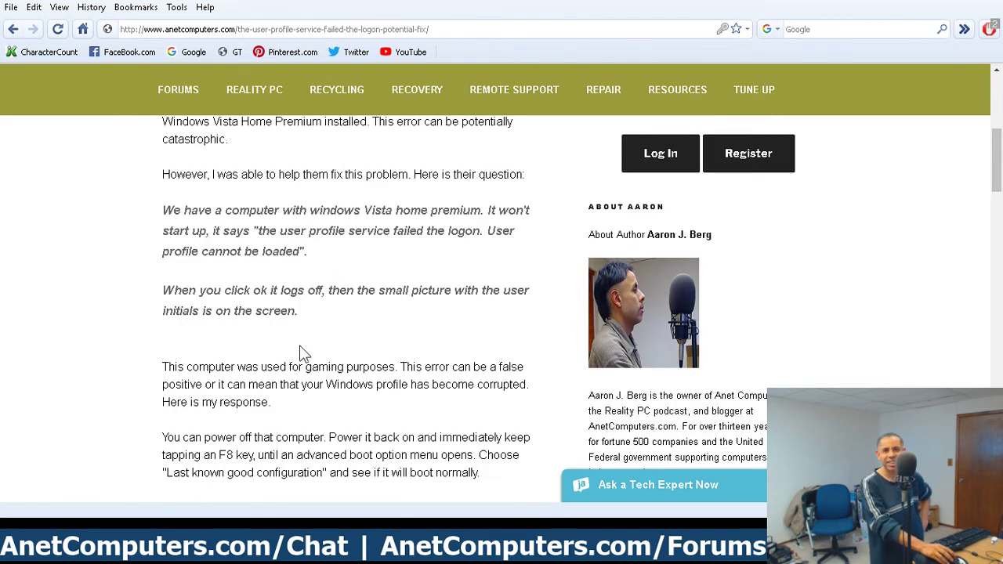